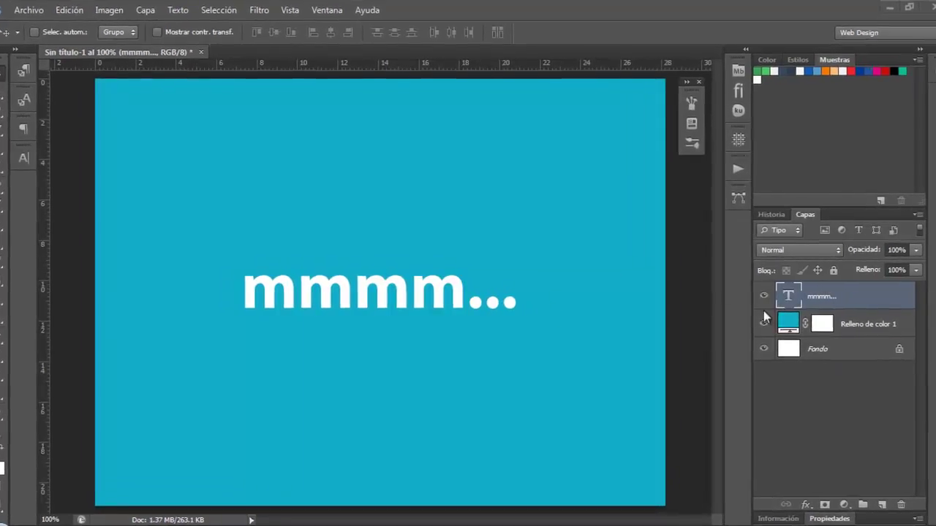
- Open Blending Options for the 'mmmm...' text layer and enable Outer Glow (Resplandor exterior)
right_click(853, 305)
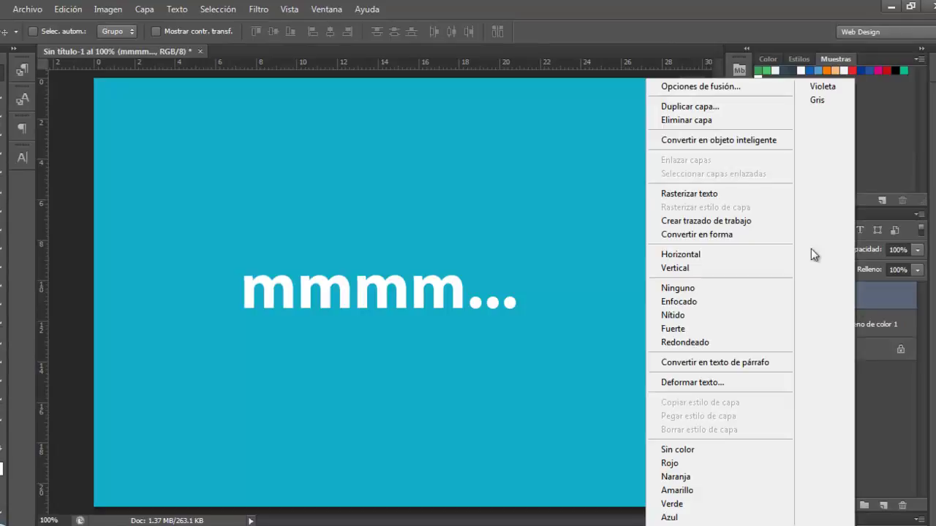
click(724, 88)
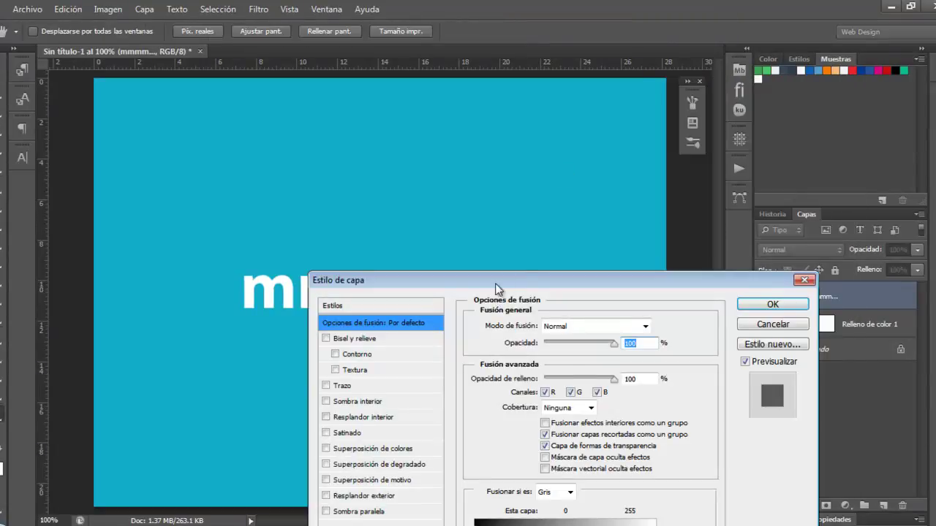
drag(495, 289, 726, 158)
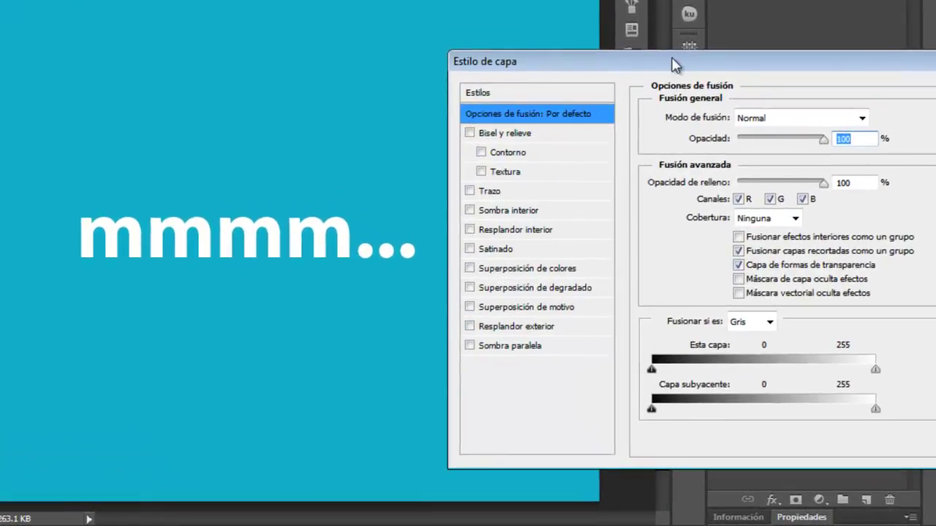
drag(724, 151, 745, 147)
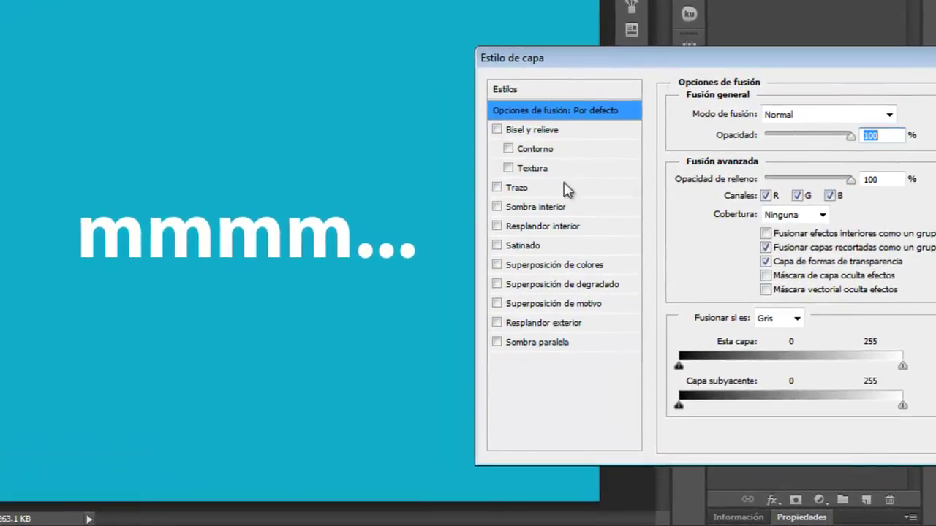
drag(692, 66, 667, 62)
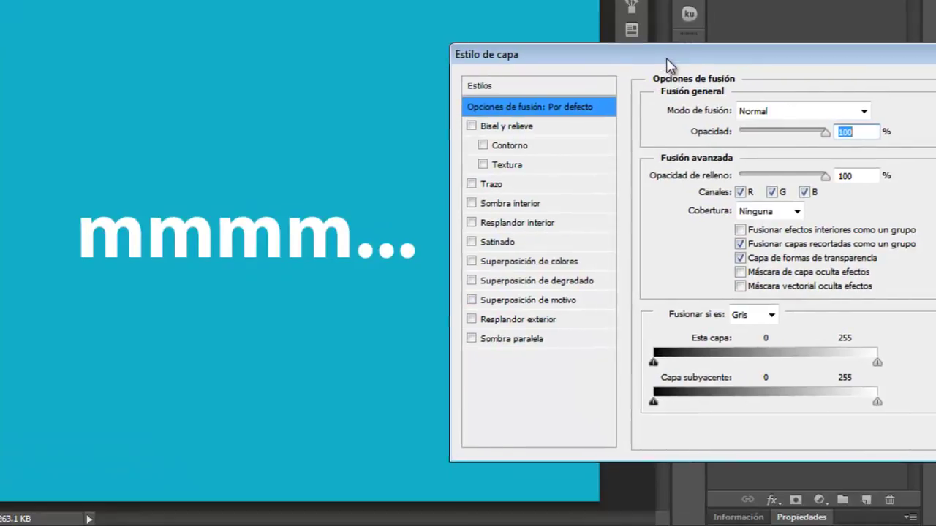
click(574, 320)
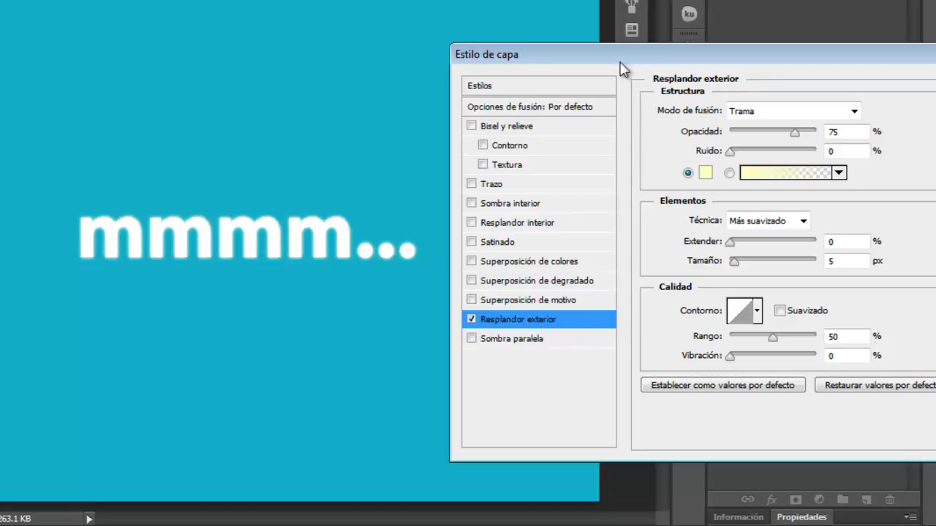
- Set the outer glow colour to pure white
drag(637, 58, 594, 63)
drag(654, 63, 694, 77)
double_click(830, 279)
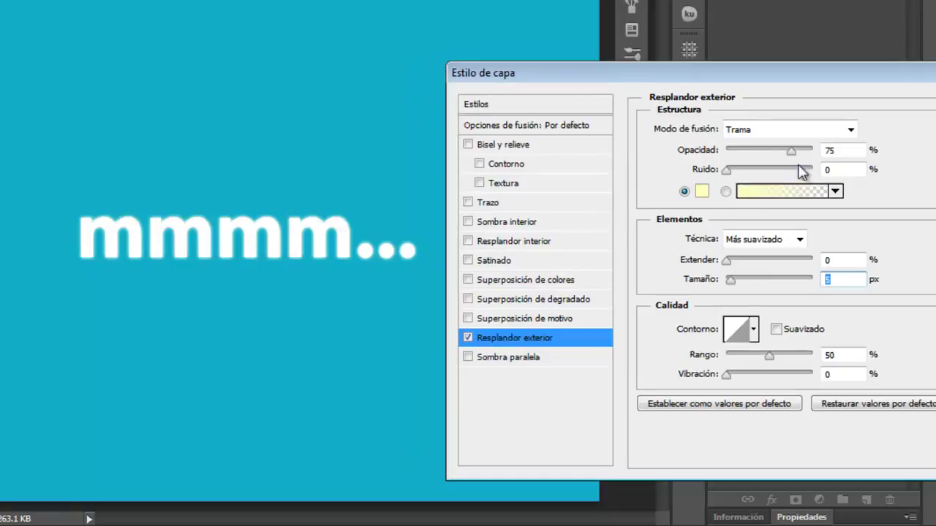
click(701, 192)
drag(680, 63, 808, 304)
click(555, 332)
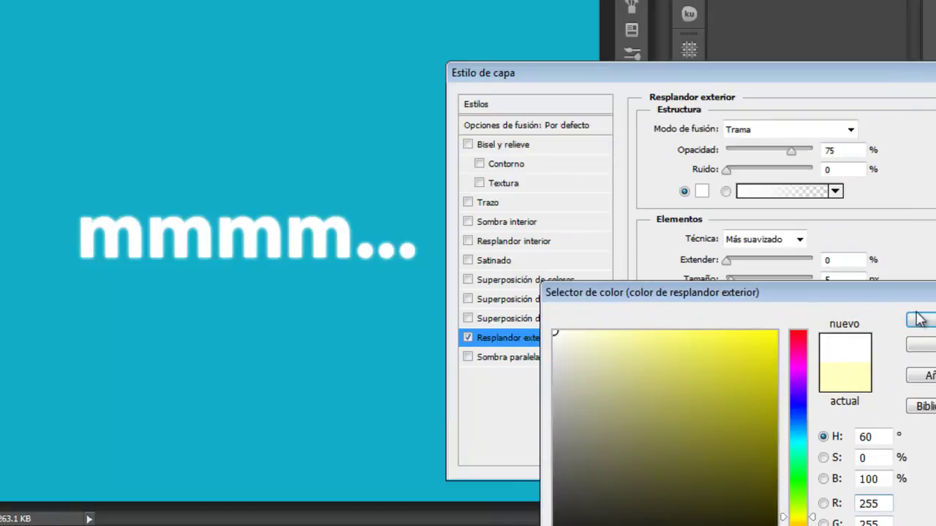
drag(927, 300, 850, 191)
click(883, 213)
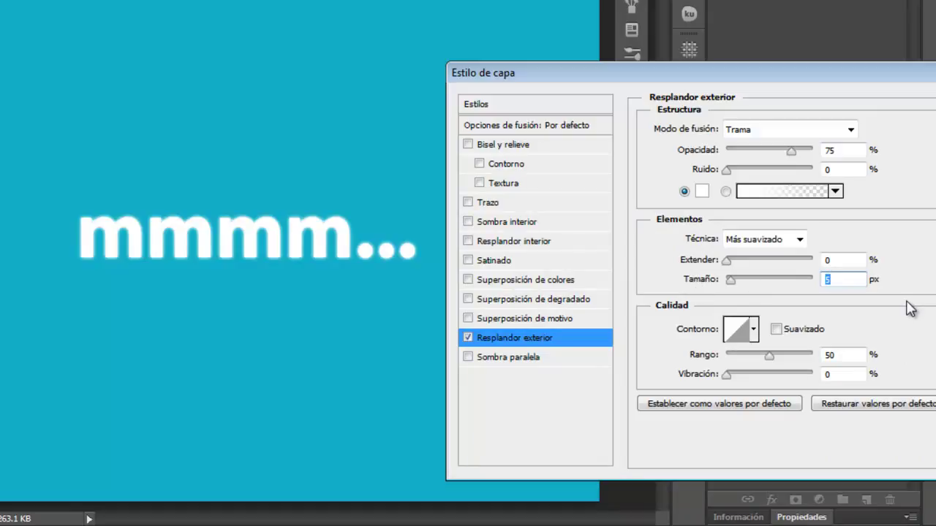
- Set the outer glow opacity to 40% and its size to 40 px
text(20)
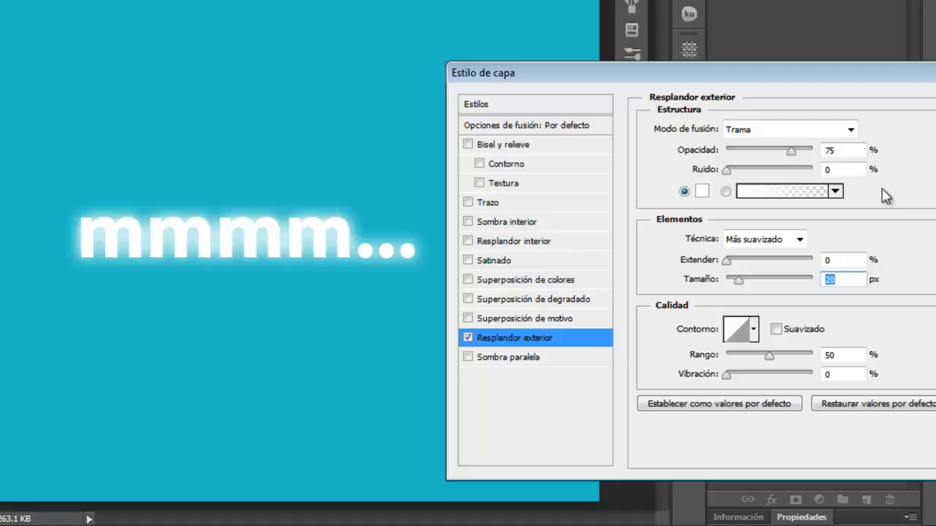
click(835, 152)
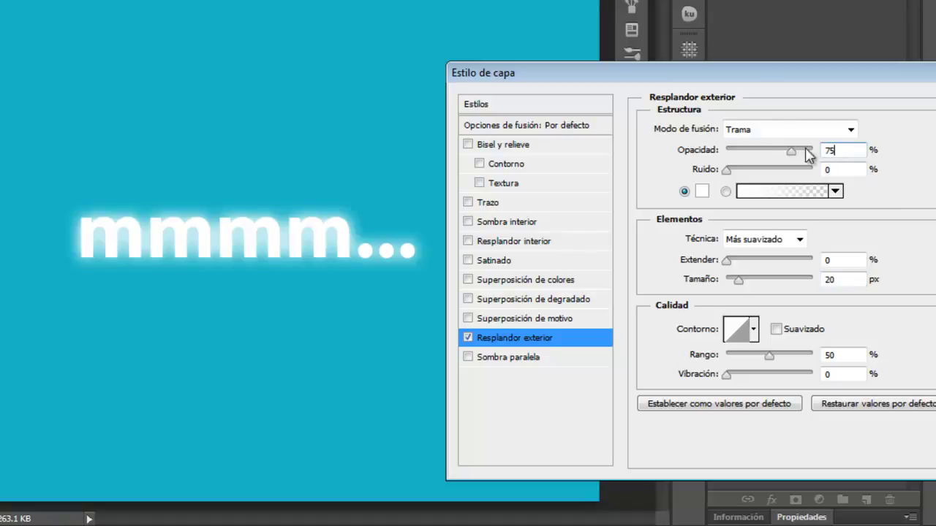
drag(791, 150, 520, 153)
text(40)
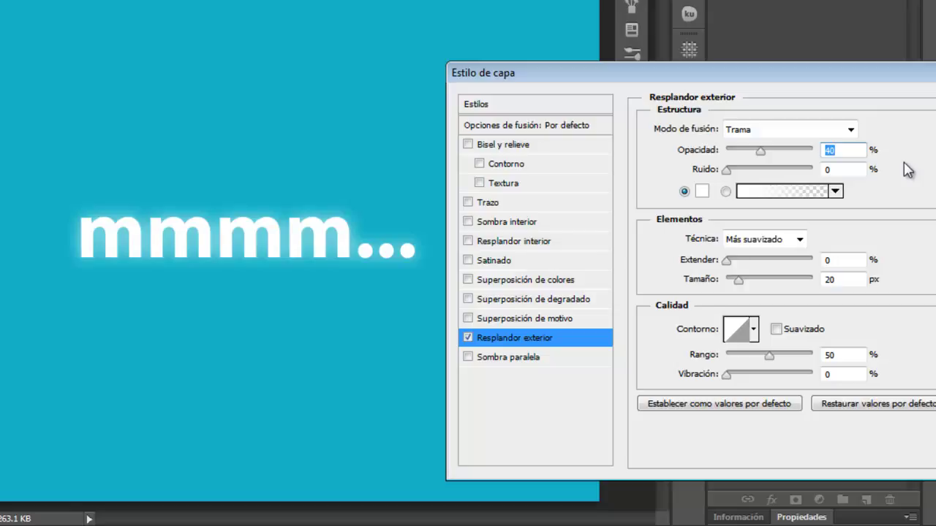
click(846, 281)
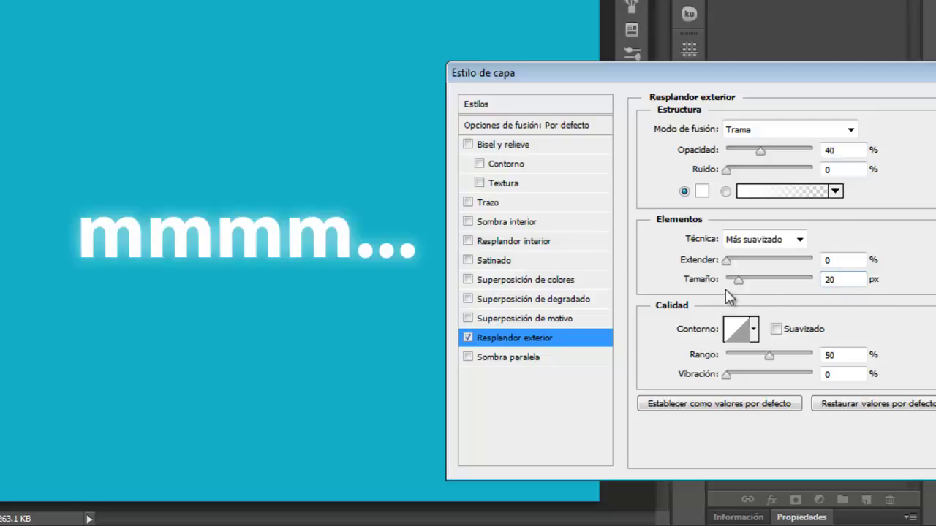
key(shift+Up)
key(shift+Up)
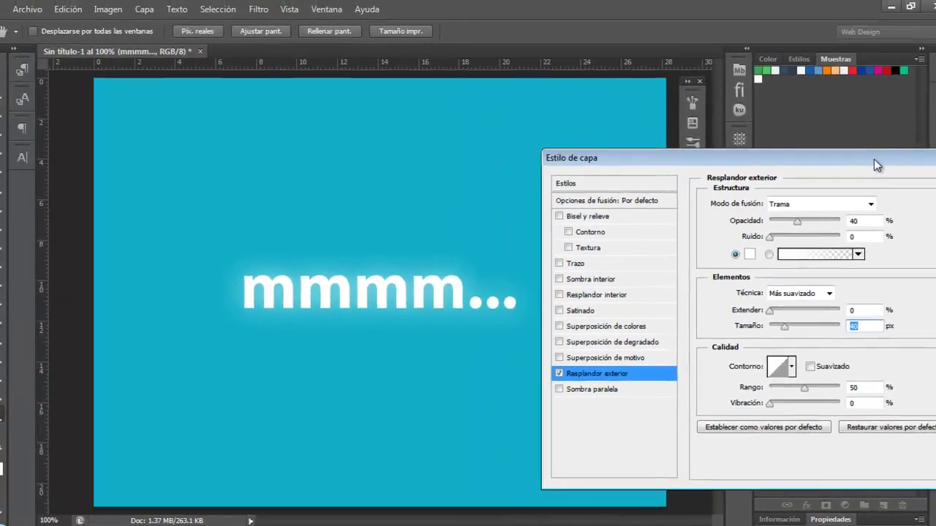
drag(874, 159, 819, 215)
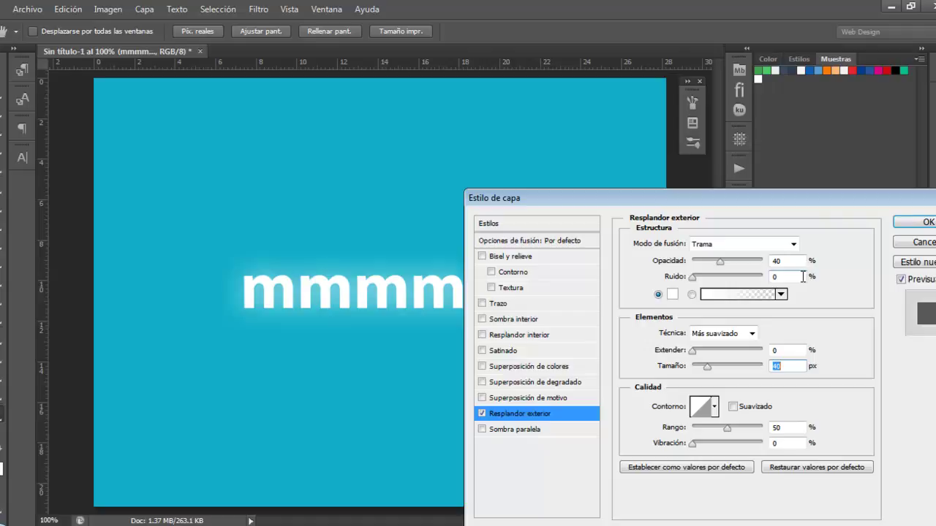
- Apply the white glow and enlarge the 'mmmm...' text from 92 pt to 132 pt
key(Return)
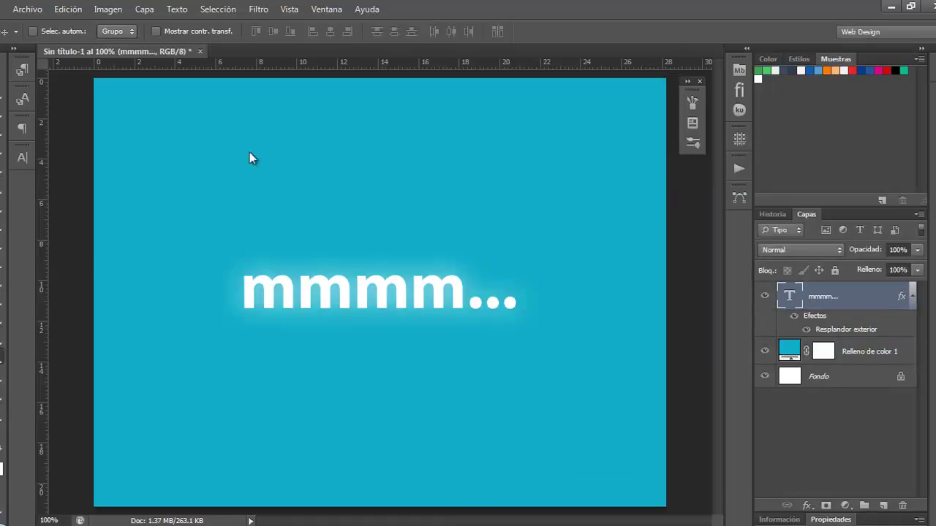
key(t)
click(277, 32)
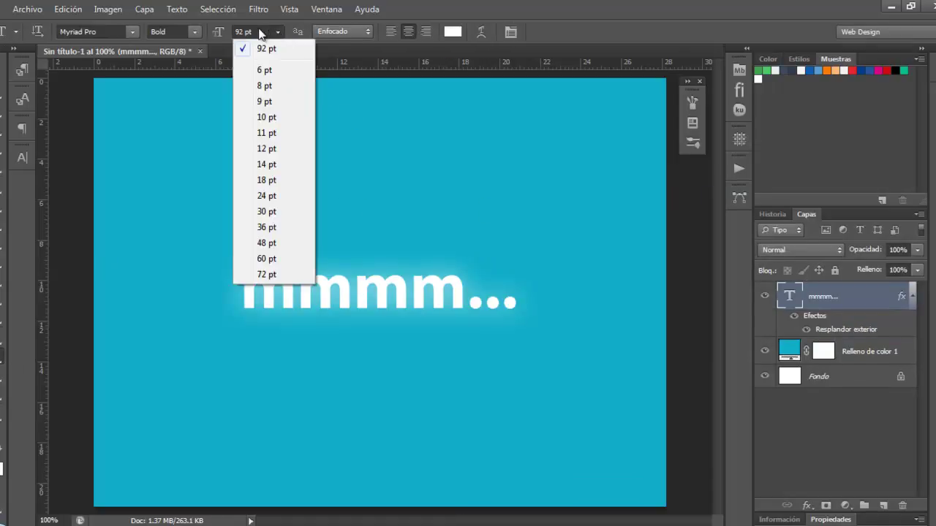
click(255, 31)
key(ctrl+a)
text(112)
key(Return)
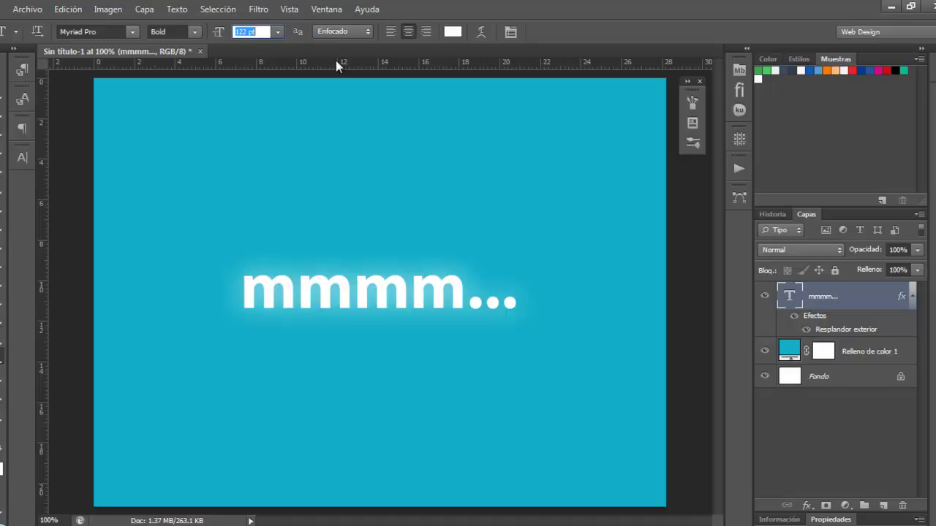
text(132)
key(Return)
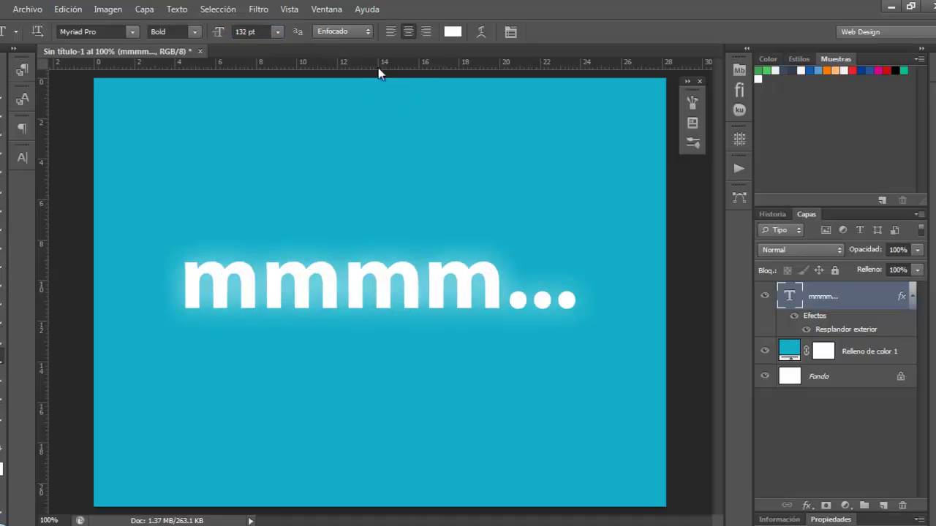
click(2, 71)
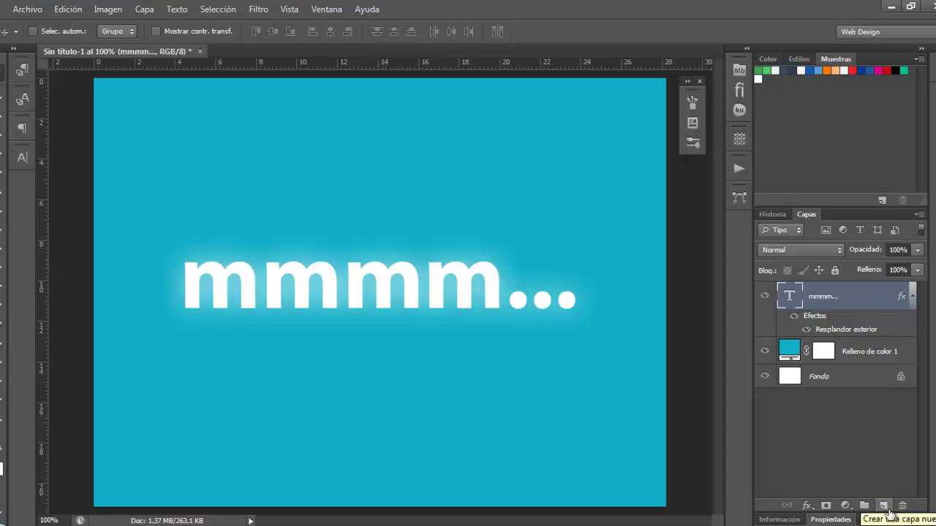
- On a new layer, paint a soft 143 px white dab above the last 'm'
click(887, 509)
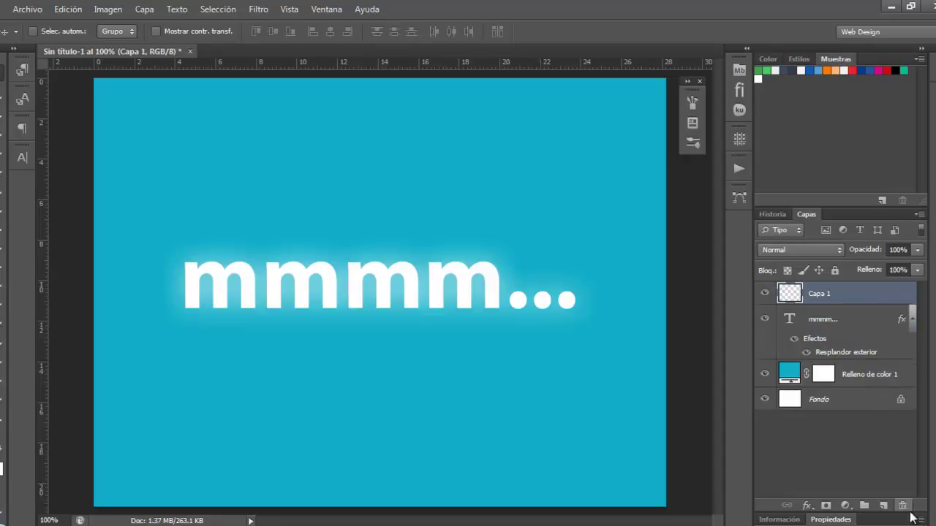
key(b)
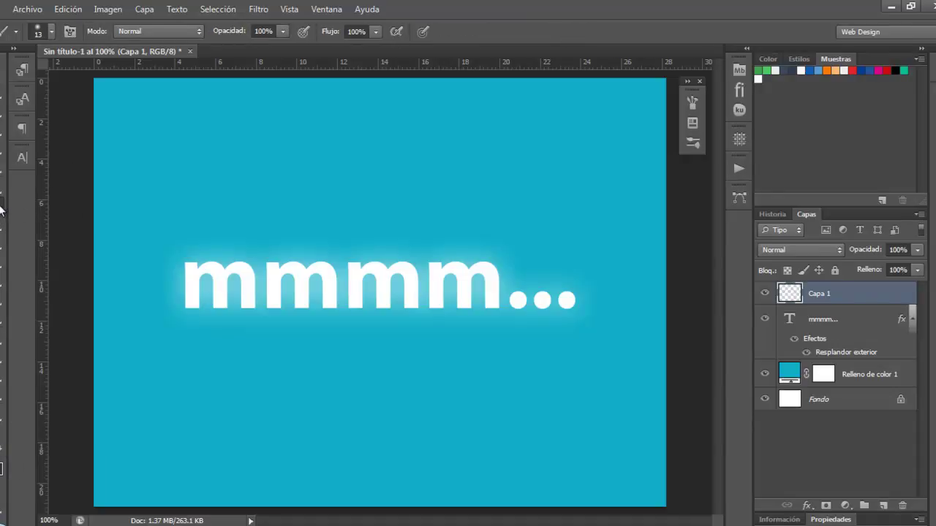
click(52, 32)
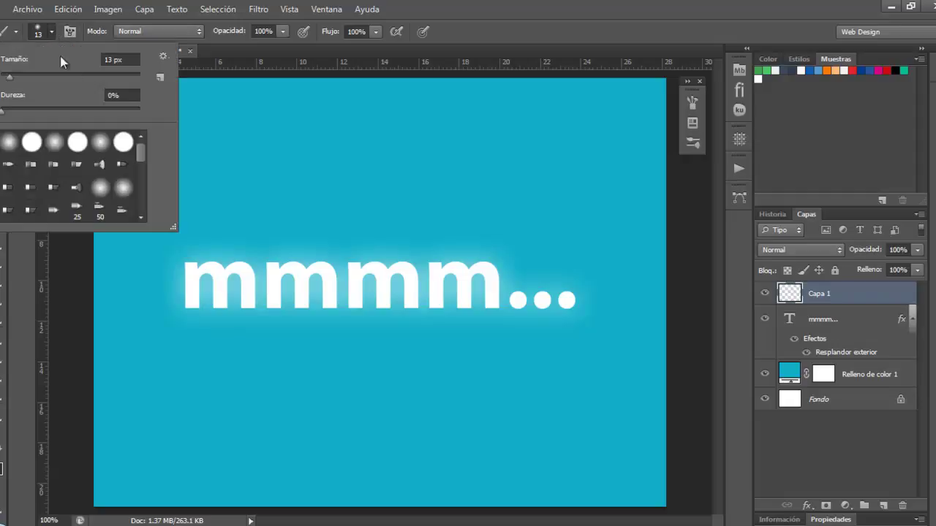
drag(122, 73, 74, 72)
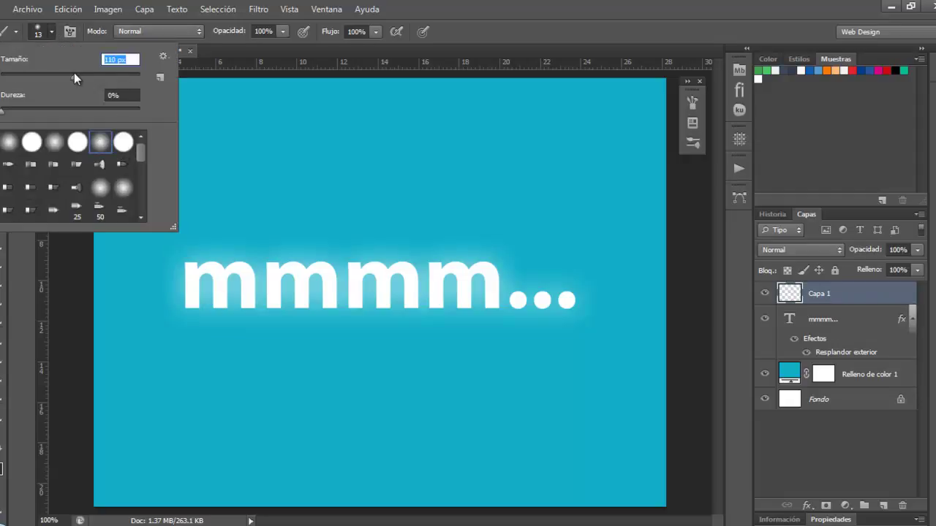
click(483, 111)
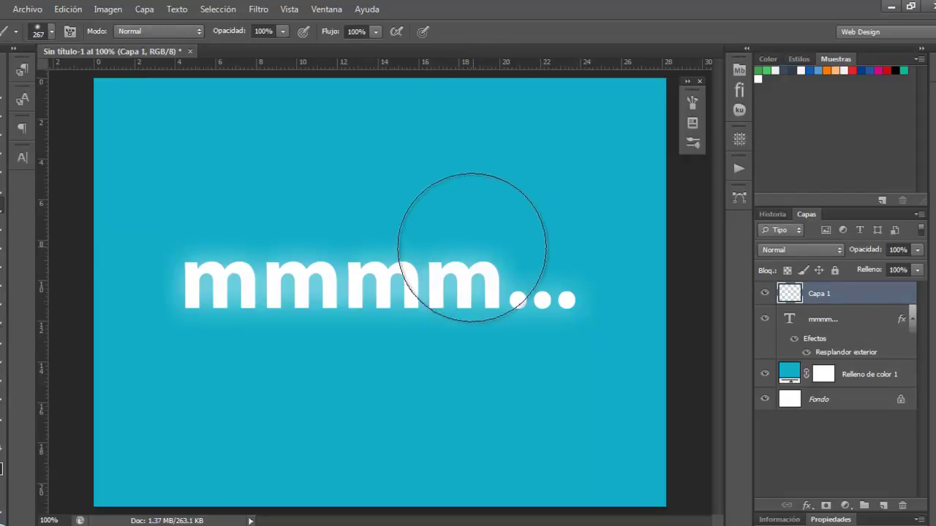
right_click(330, 191)
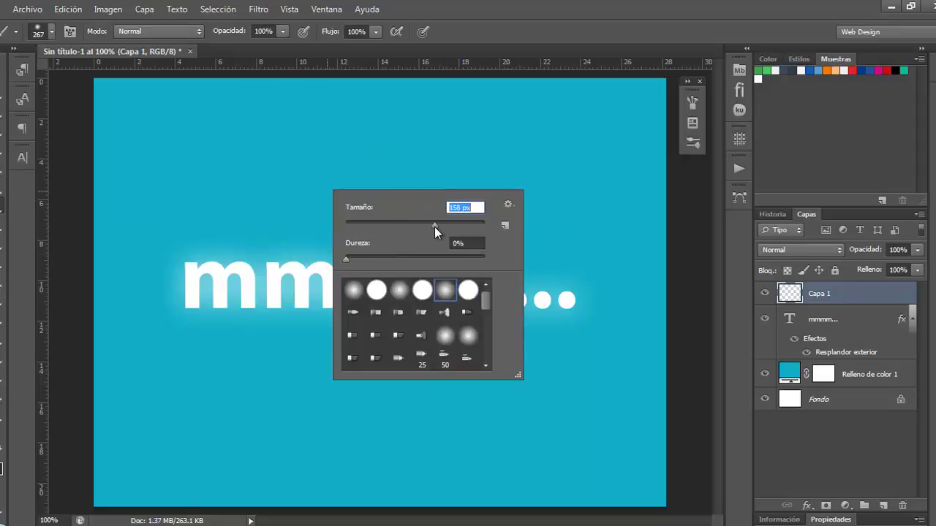
drag(434, 227, 432, 226)
click(522, 54)
drag(494, 255, 512, 255)
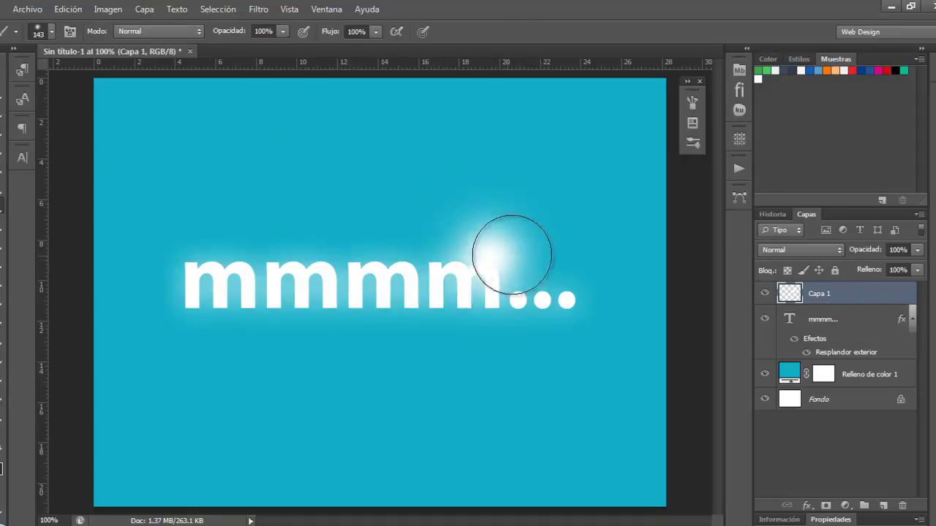
key(ctrl+z)
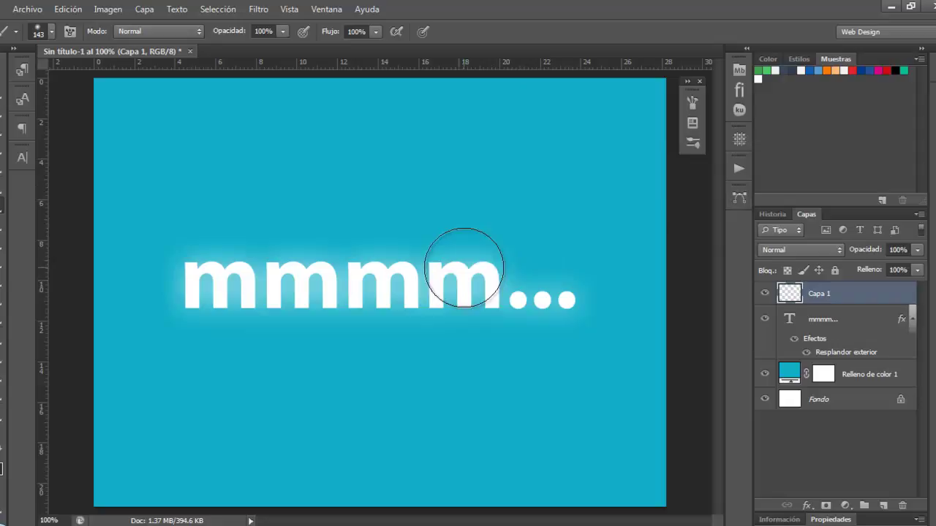
click(494, 254)
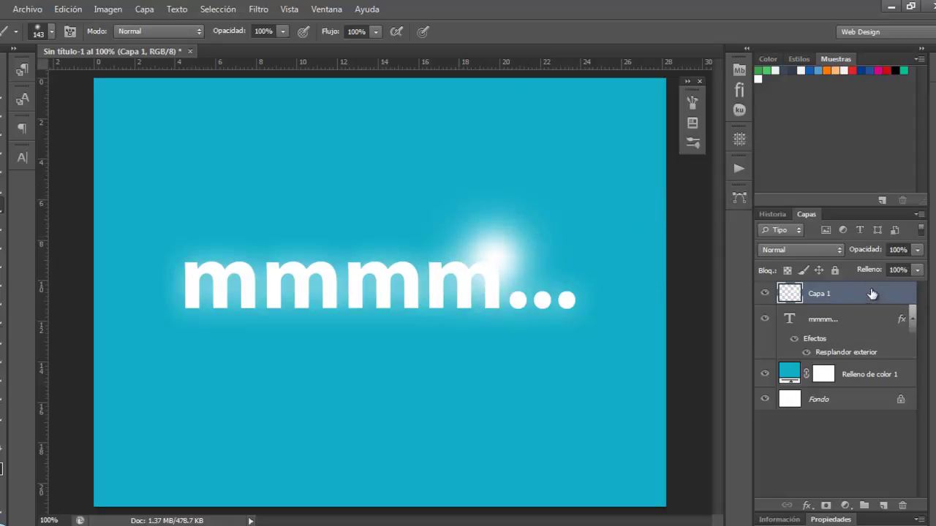
- Set the Capa 1 glow layer's opacity to 40%
click(898, 249)
text(20)
key(Return)
text(40)
key(Return)
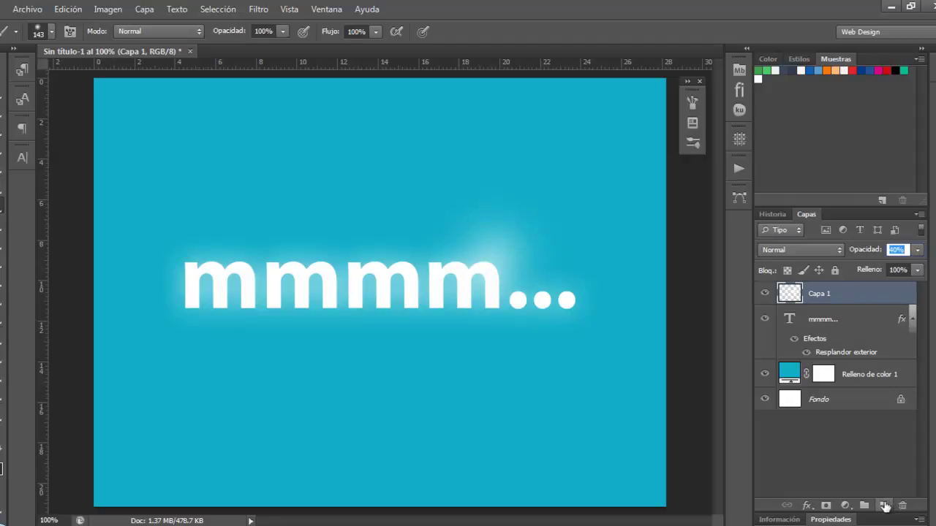
- Paint a soft 100 px white glow below the first 'm' at 20% layer opacity
text(60)
key(Return)
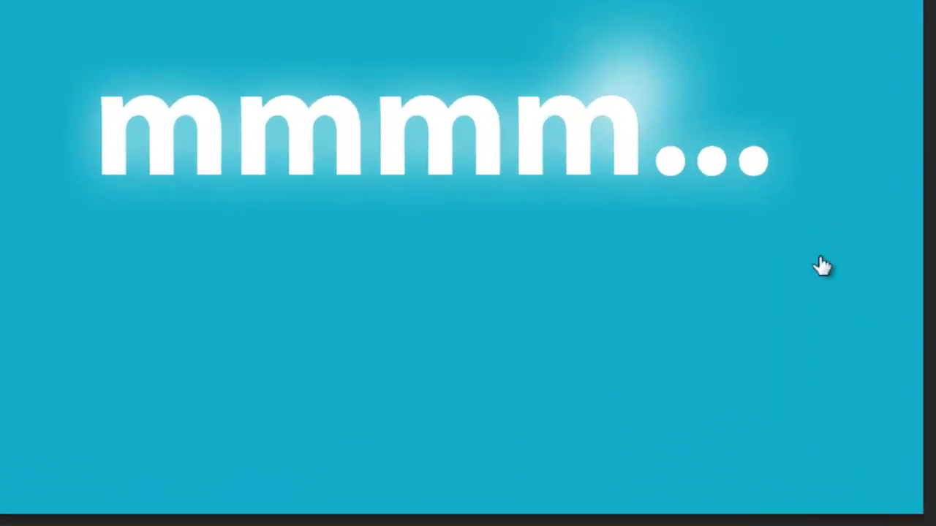
right_click(262, 288)
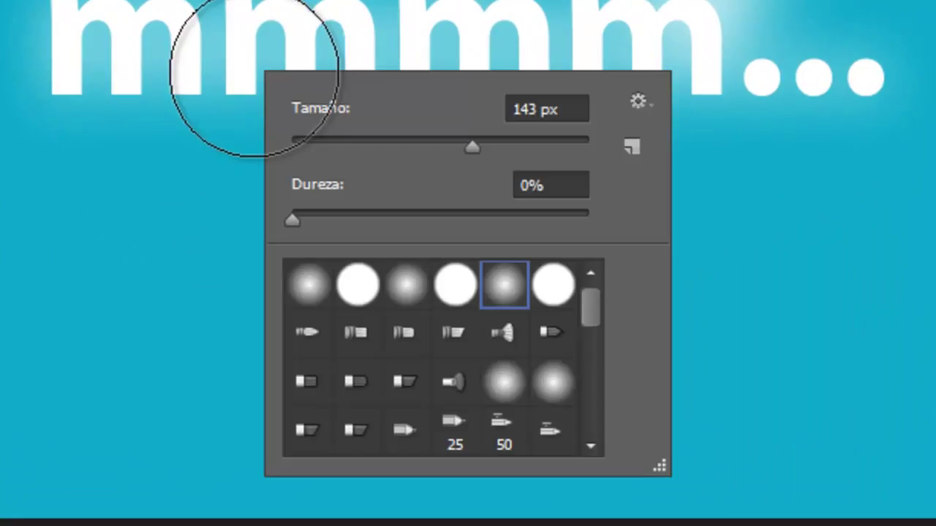
drag(370, 329, 352, 330)
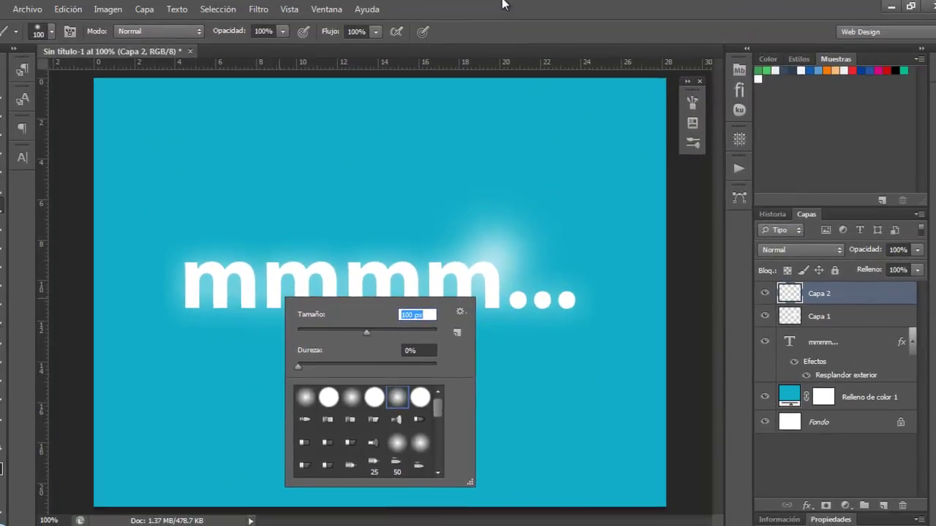
key(Return)
click(246, 303)
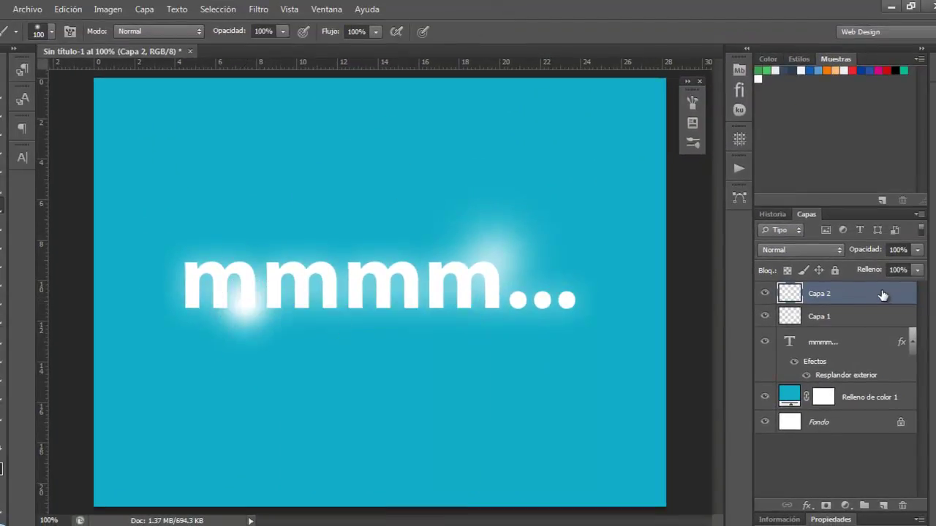
click(898, 249)
text(20)
key(Return)
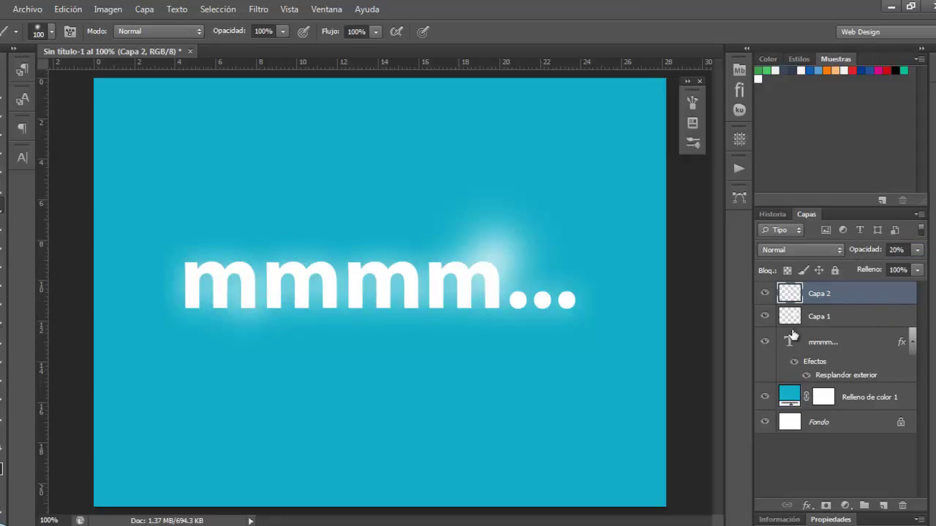
- On a new layer, paint a 40 px white dot above the text and lower its opacity
click(883, 505)
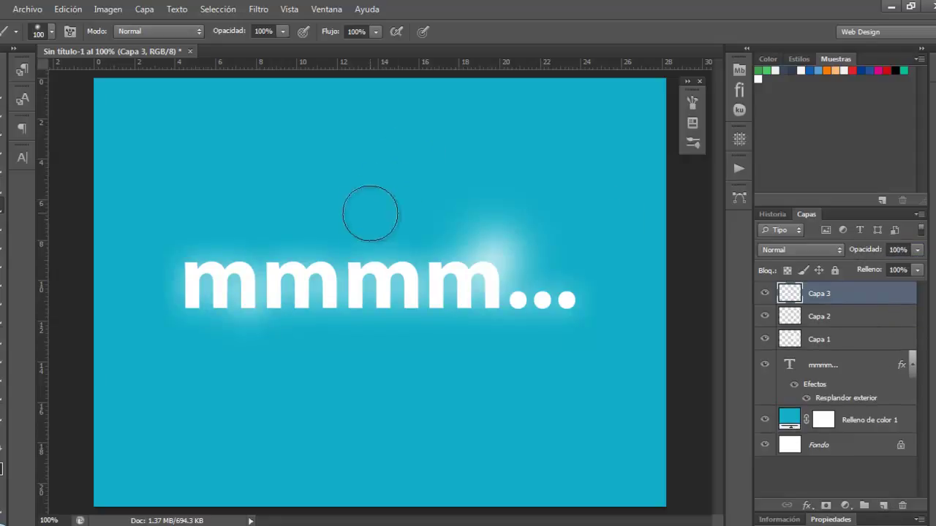
right_click(536, 224)
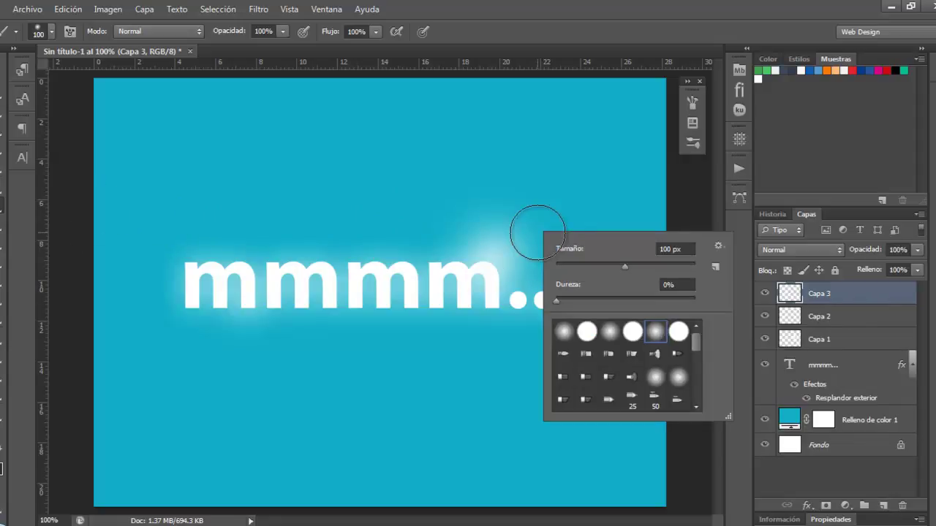
click(681, 248)
key(shift+Down)
key(shift+Down)
key(shift+Down)
key(shift+Down)
key(shift+Down)
key(shift+Down)
key(shift+Down)
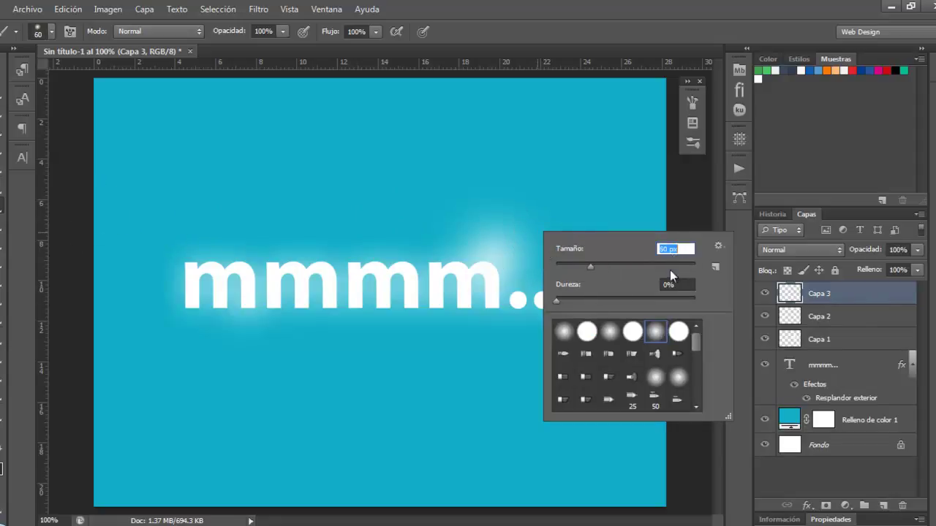
key(shift+Up)
click(339, 248)
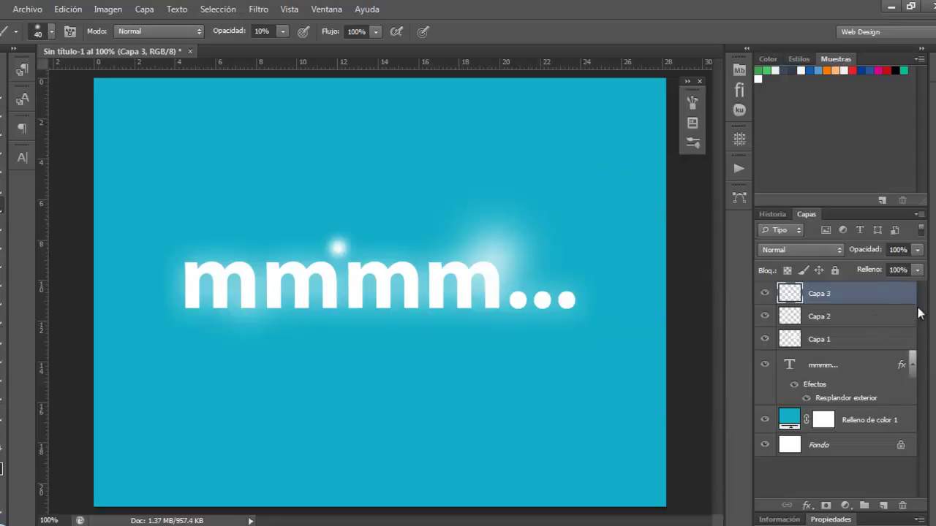
click(898, 250)
text(50)
key(Return)
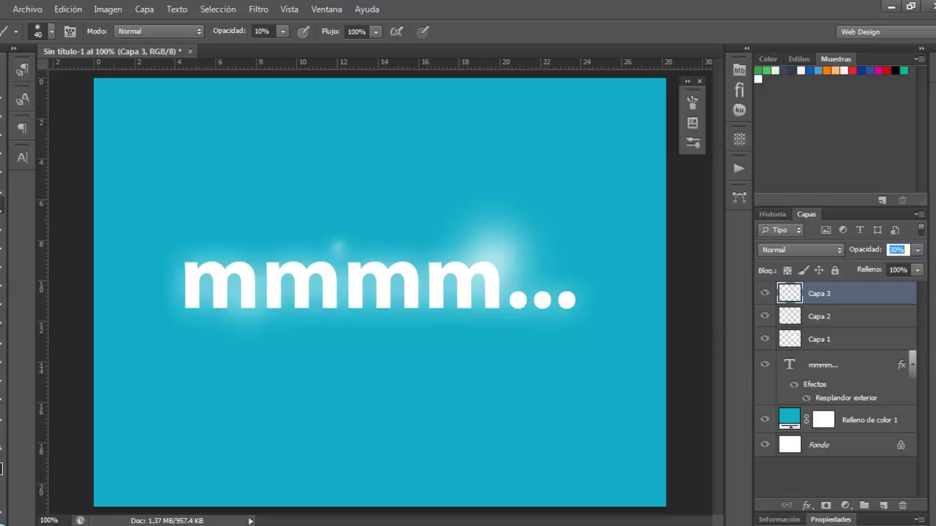
click(1, 80)
click(3, 82)
- Nudge the Capa 3 white dot down and left, then turn off Selec. autom
click(4, 82)
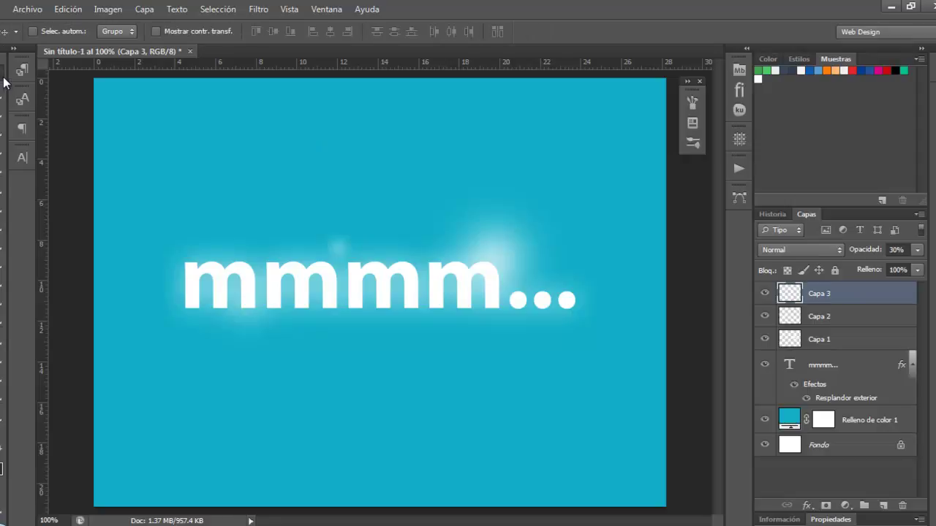
key(shift+Down)
drag(392, 236, 379, 240)
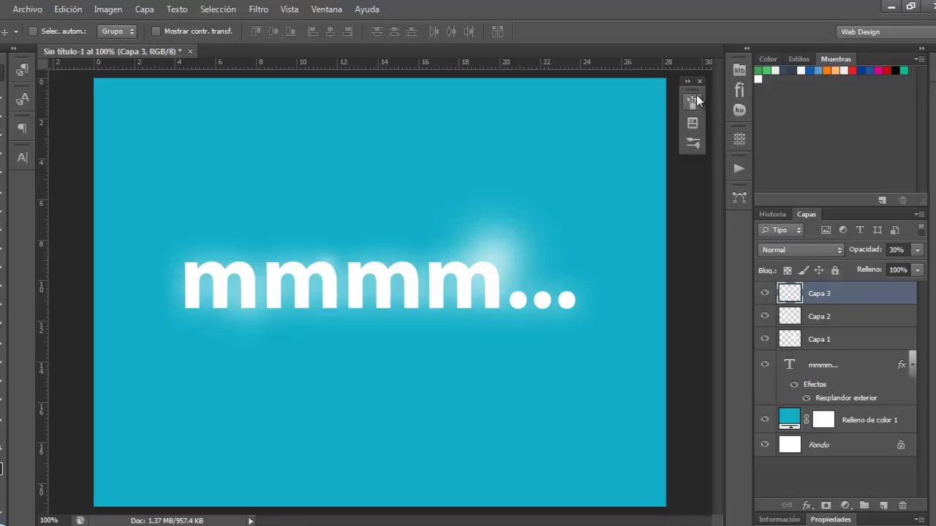
click(68, 26)
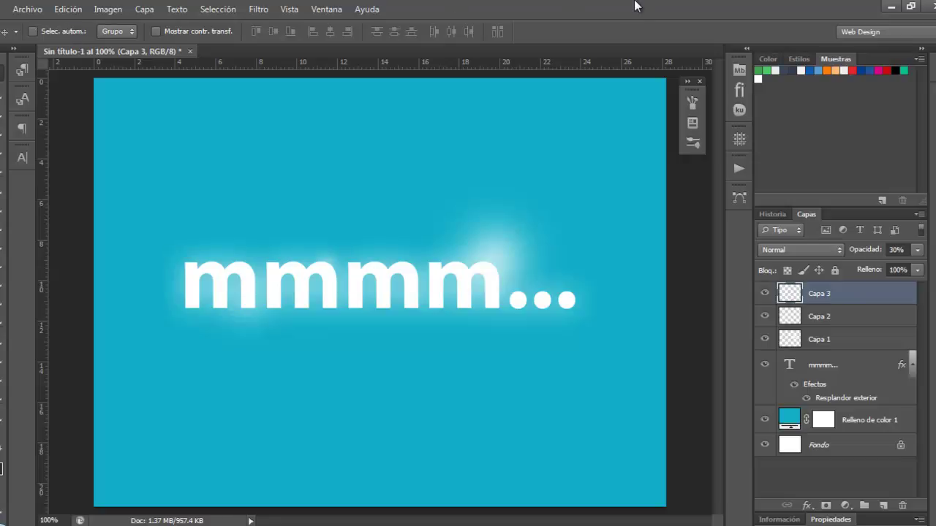